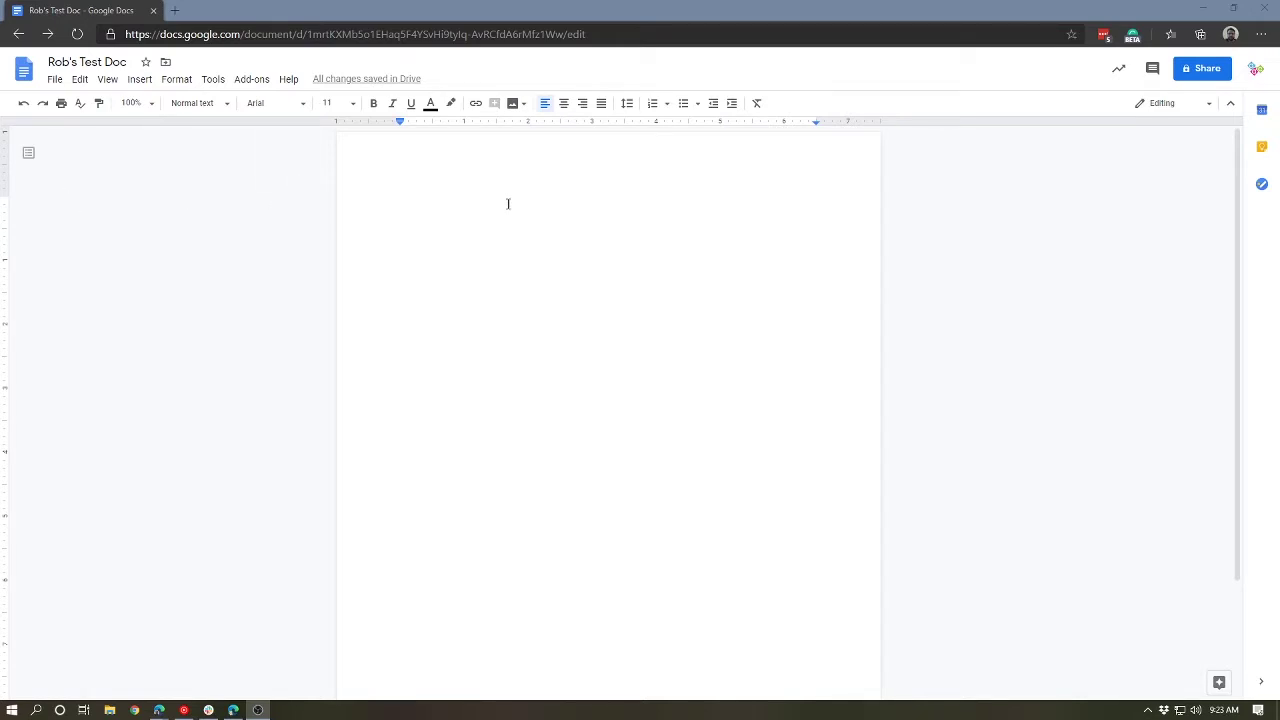
- Open the add-on marketplace from the document and look over the add-ons that work with Docs
{"action": "left_click", "coordinate": [245, 84]}
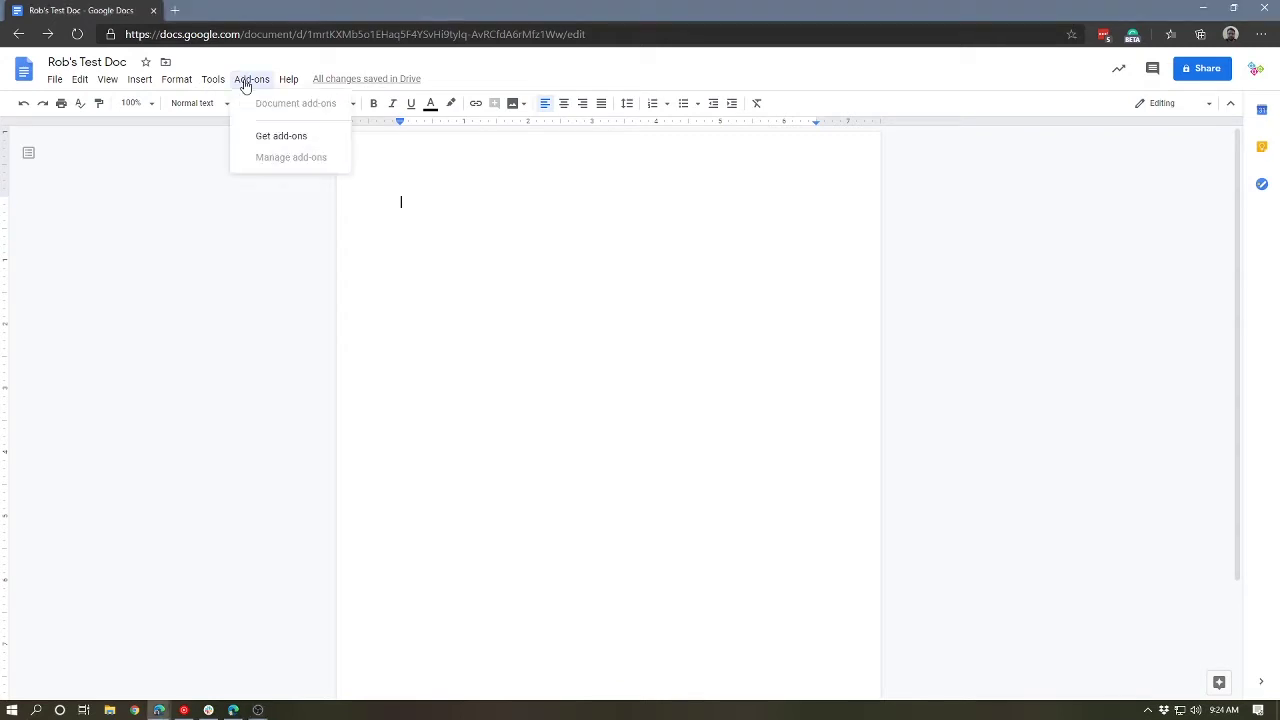
{"action": "left_click", "coordinate": [268, 136]}
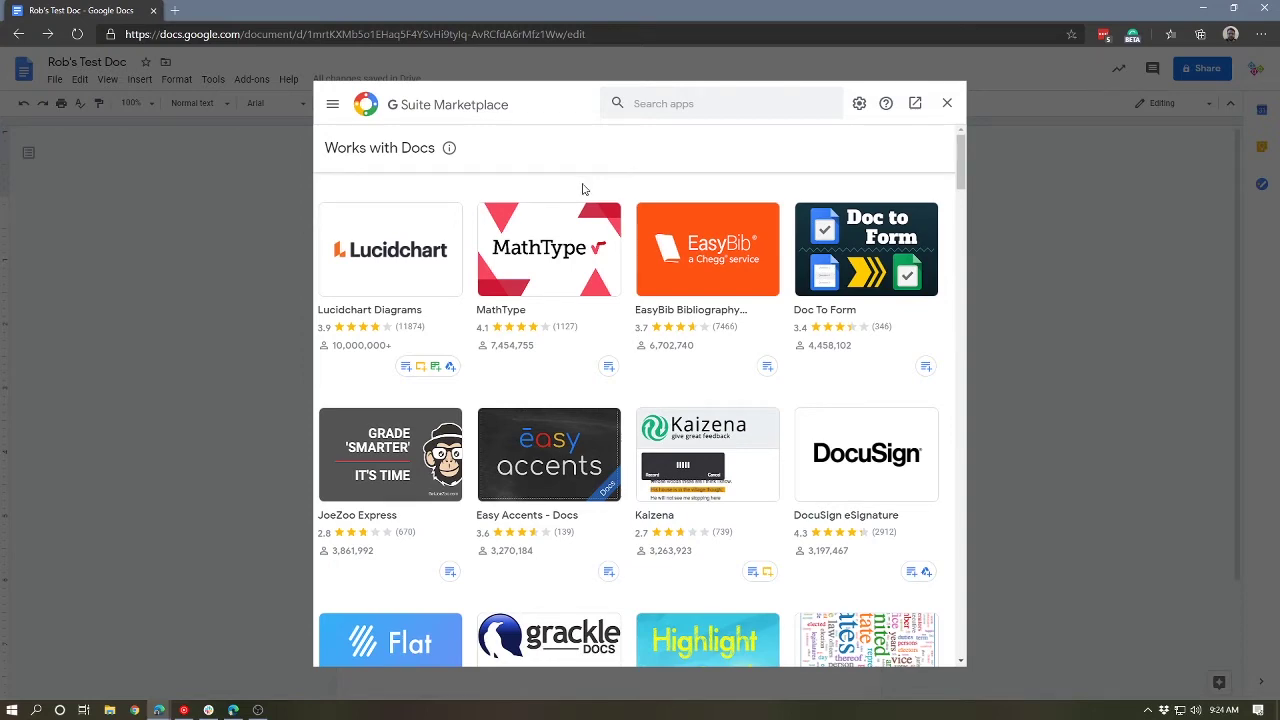
{"action": "scroll", "coordinate": [578, 191], "scroll_direction": "down", "scroll_amount": 2}
{"action": "scroll", "coordinate": [561, 196], "scroll_direction": "up", "scroll_amount": 2}
- Examine the marketplace's top charts, app categories and compatibility listings, and return to the Docs add-ons
{"action": "left_click", "coordinate": [328, 108]}
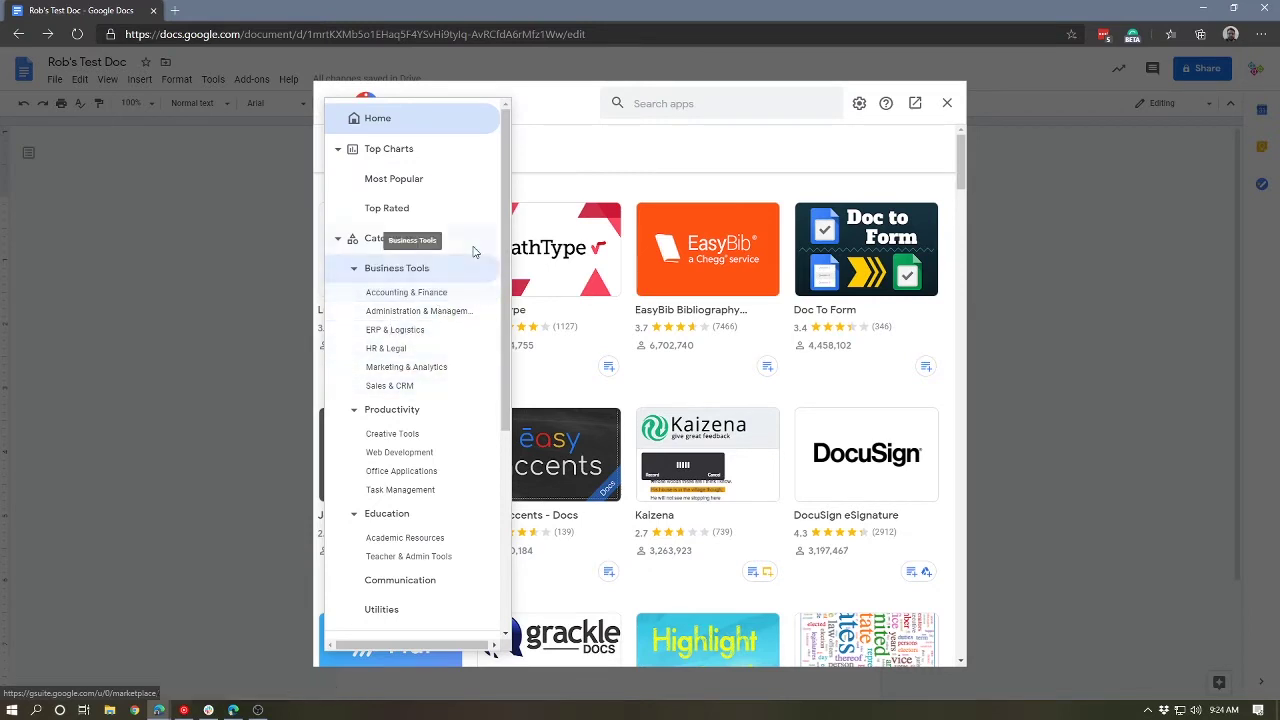
{"action": "scroll", "coordinate": [466, 272], "scroll_direction": "down", "scroll_amount": 3}
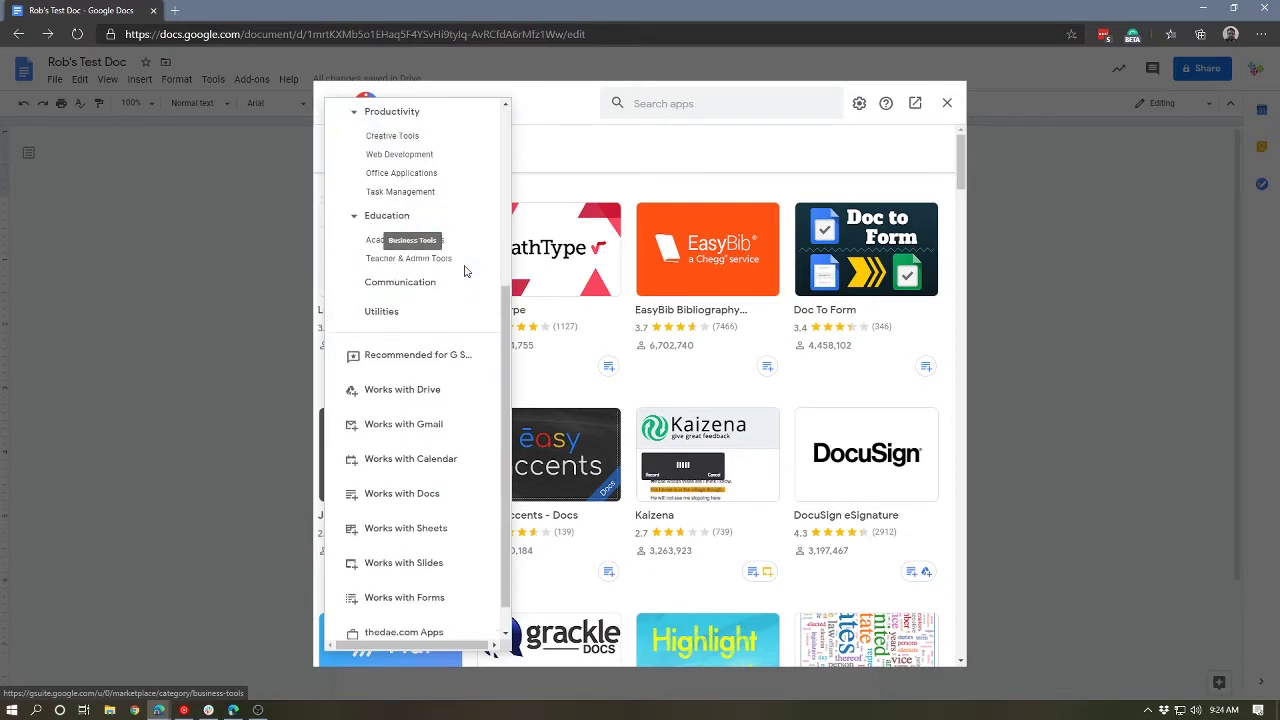
{"action": "scroll", "coordinate": [470, 276], "scroll_direction": "up", "scroll_amount": 3}
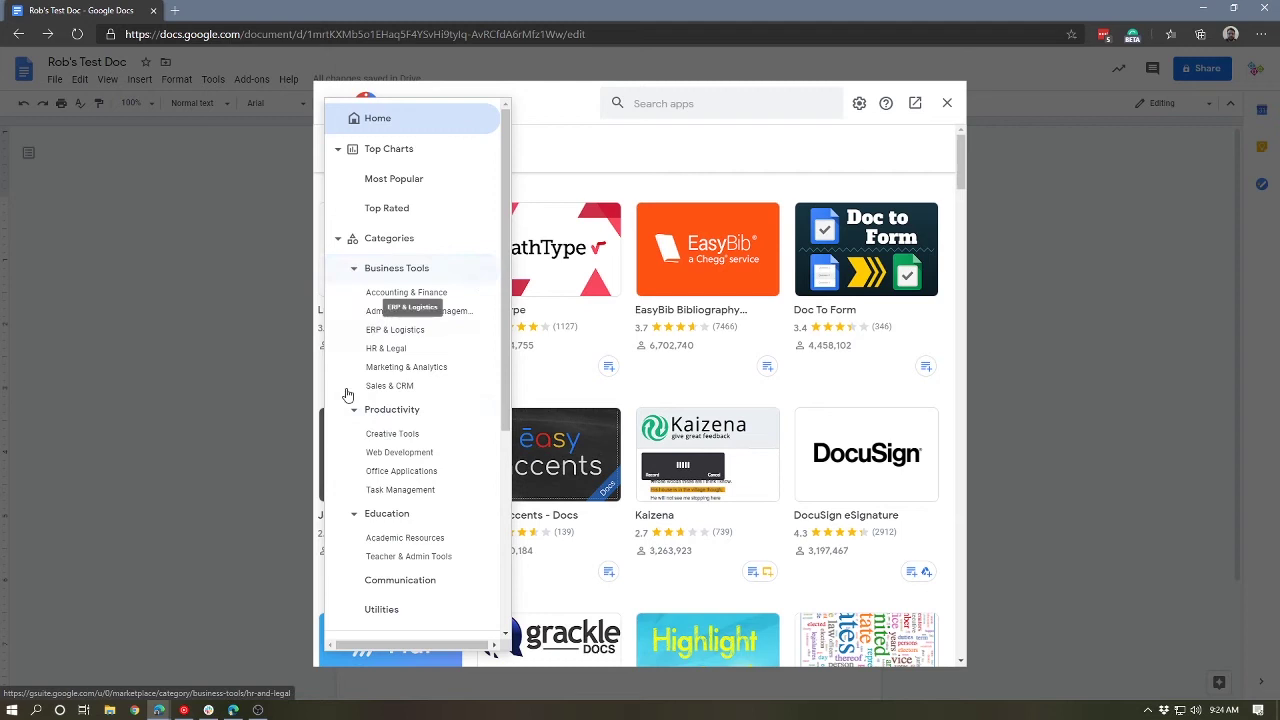
{"action": "scroll", "coordinate": [410, 400], "scroll_direction": "down", "scroll_amount": 4}
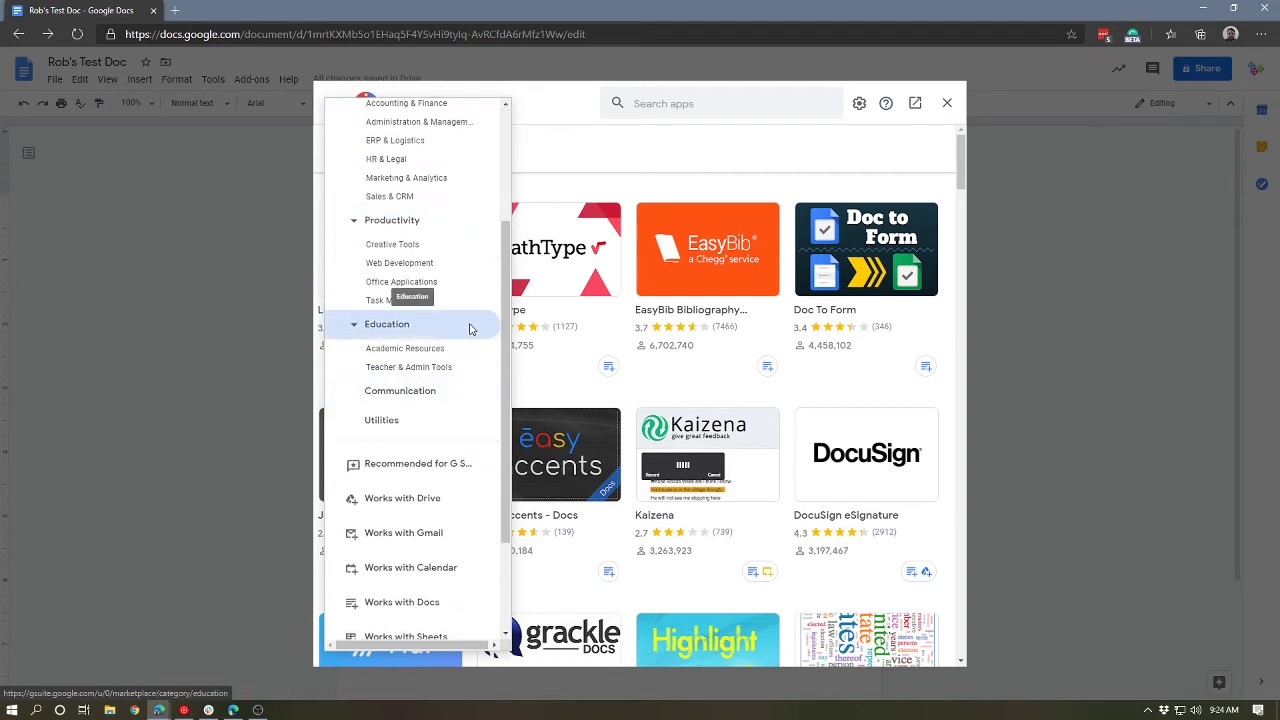
{"action": "scroll", "coordinate": [470, 329], "scroll_direction": "up", "scroll_amount": 4}
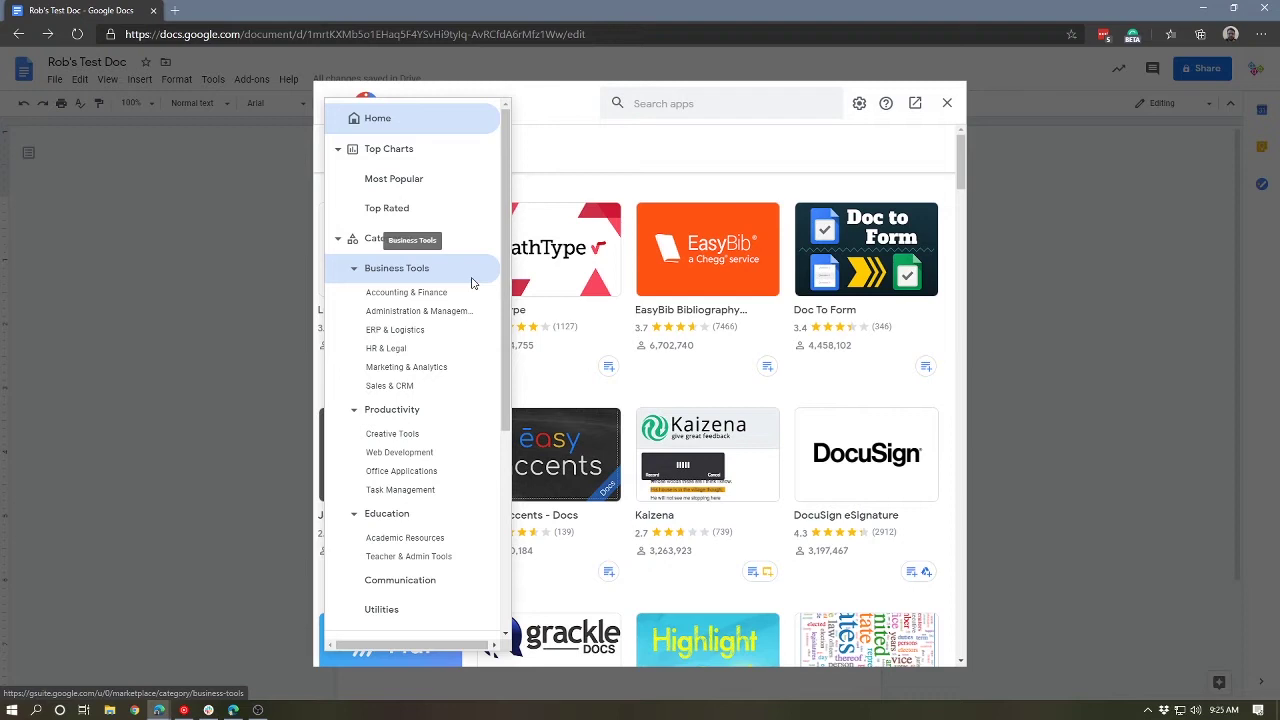
{"action": "left_click", "coordinate": [629, 168]}
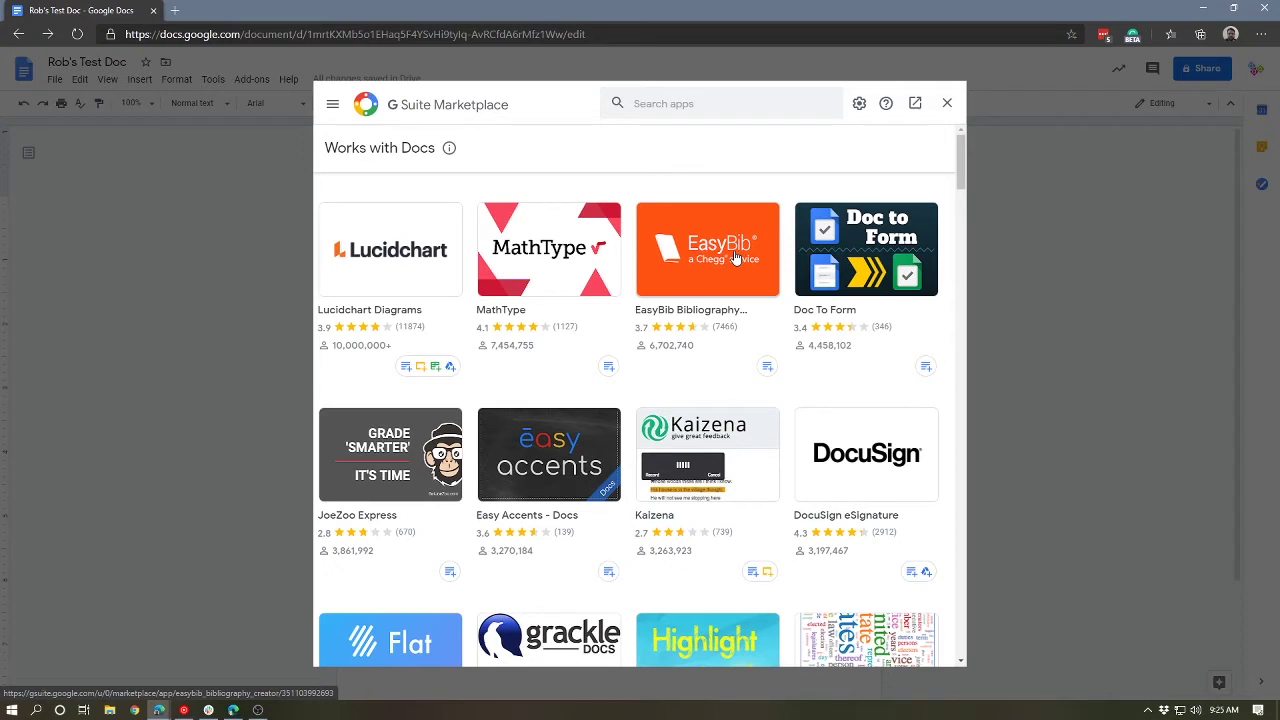
- Search the marketplace for "avery" and open the details page of the Labelmaker add-on
{"action": "left_click", "coordinate": [693, 103]}
{"action": "type", "text": "aver"}
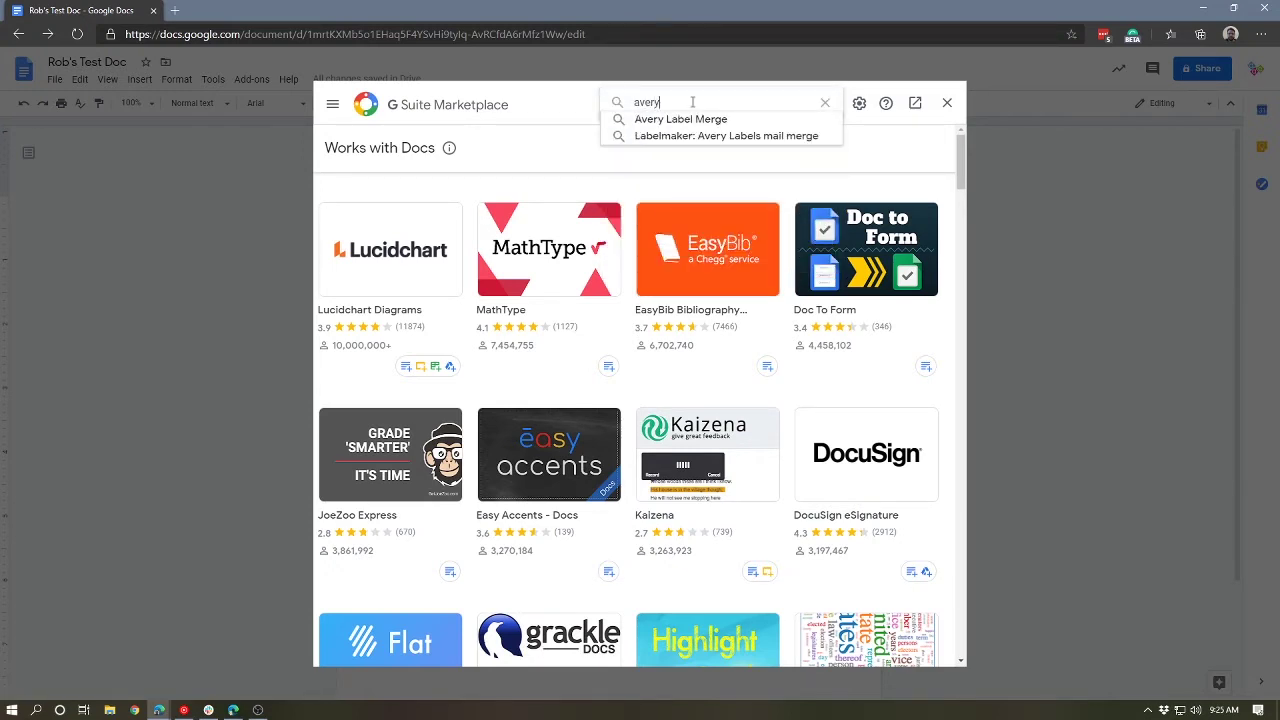
{"action": "type", "text": "y"}
{"action": "key", "text": "Return"}
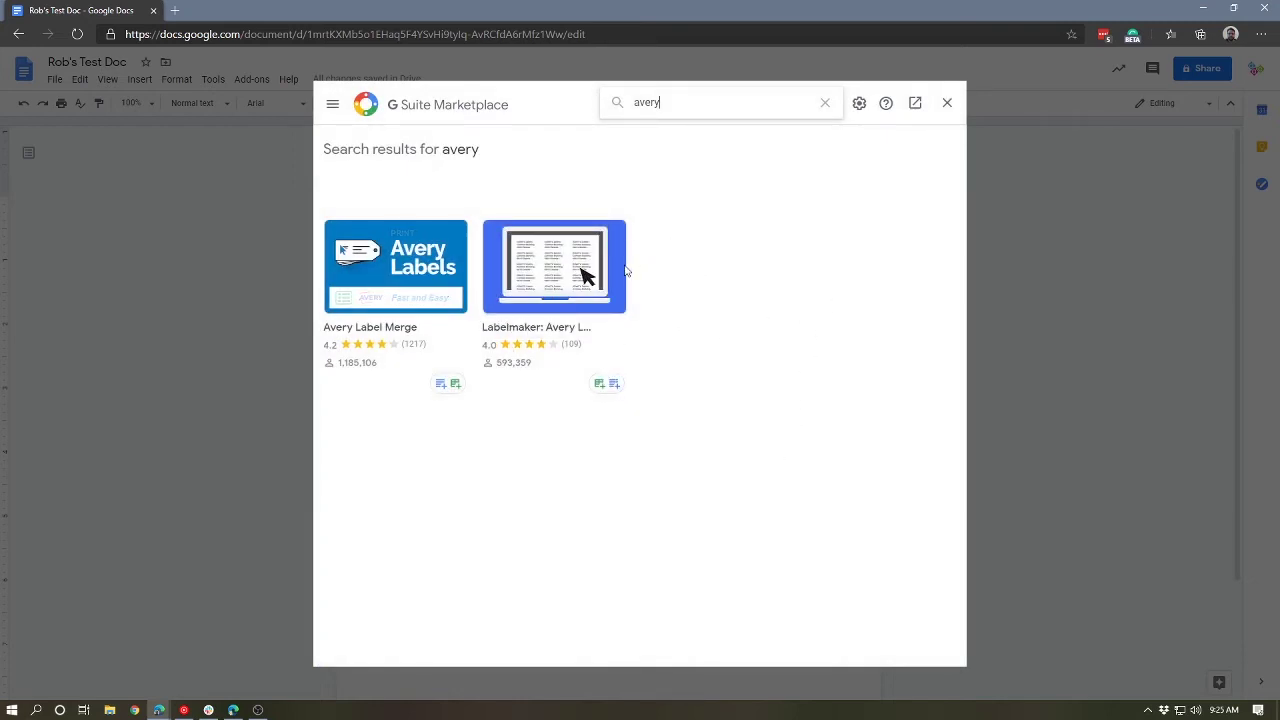
{"action": "left_click", "coordinate": [557, 265]}
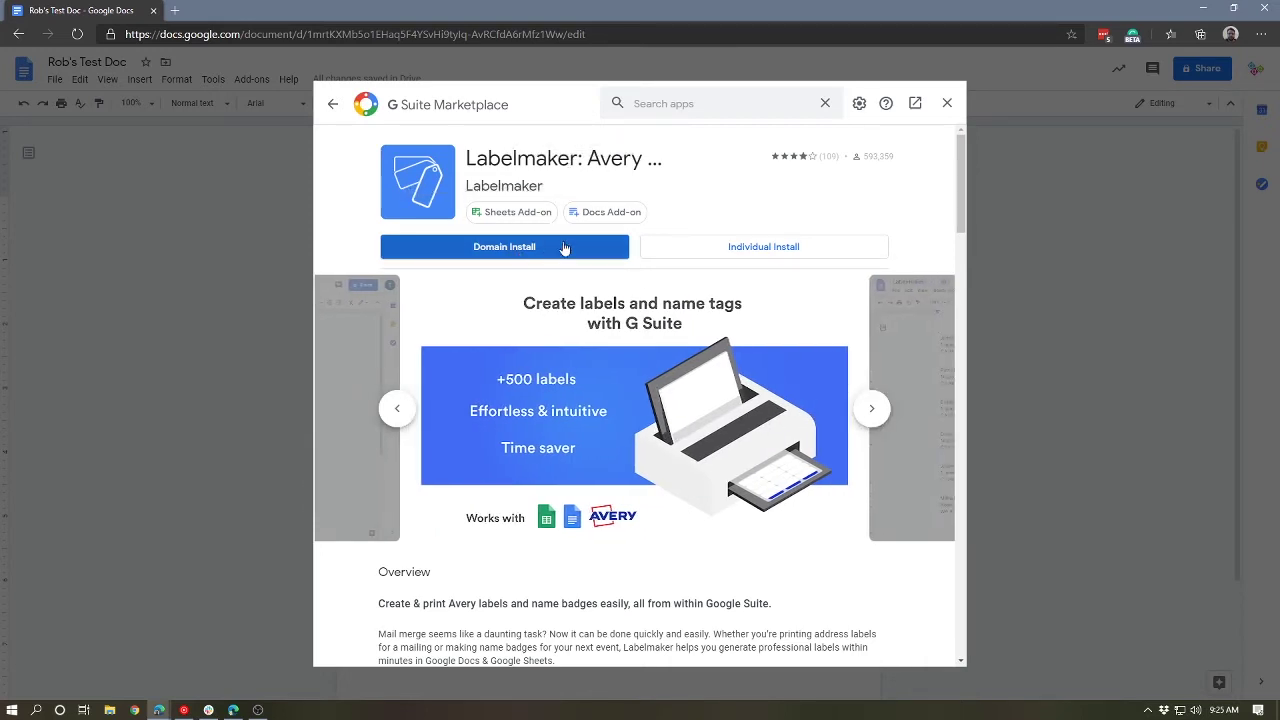
- Install Labelmaker as an individual install, choosing the existing Google account and allowing the requested access
{"action": "left_click", "coordinate": [737, 247]}
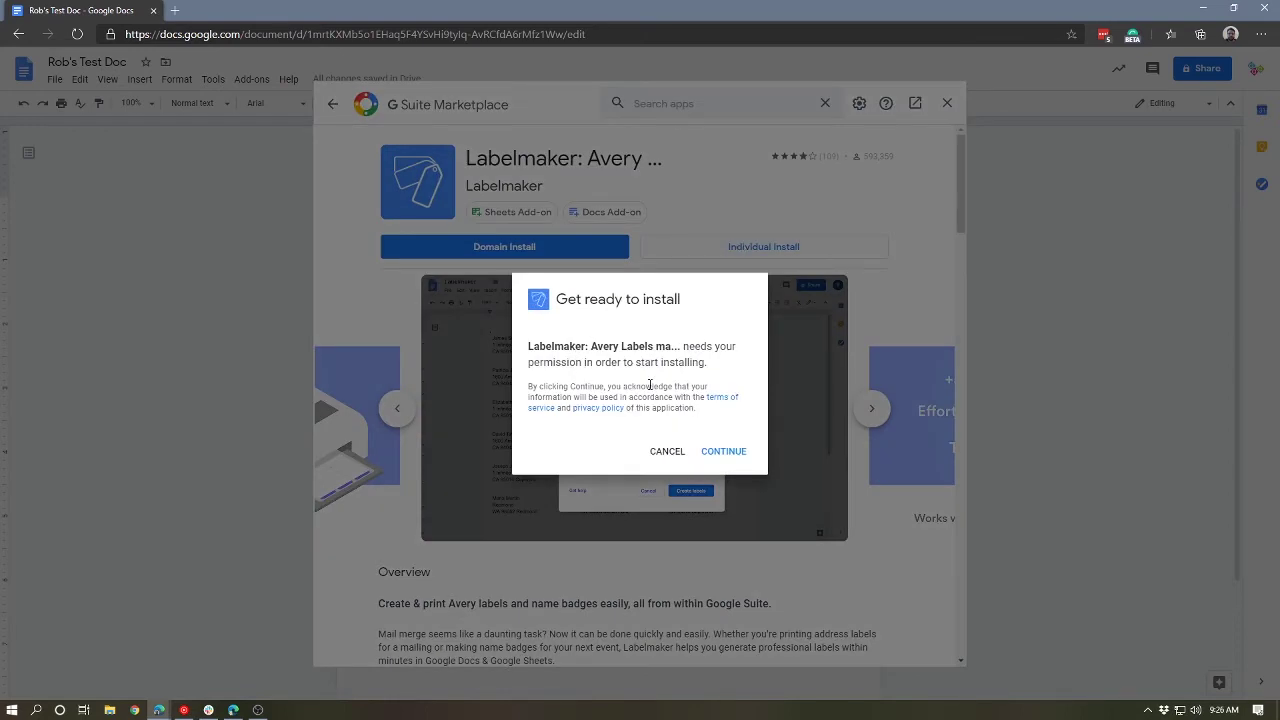
{"action": "left_click", "coordinate": [721, 453]}
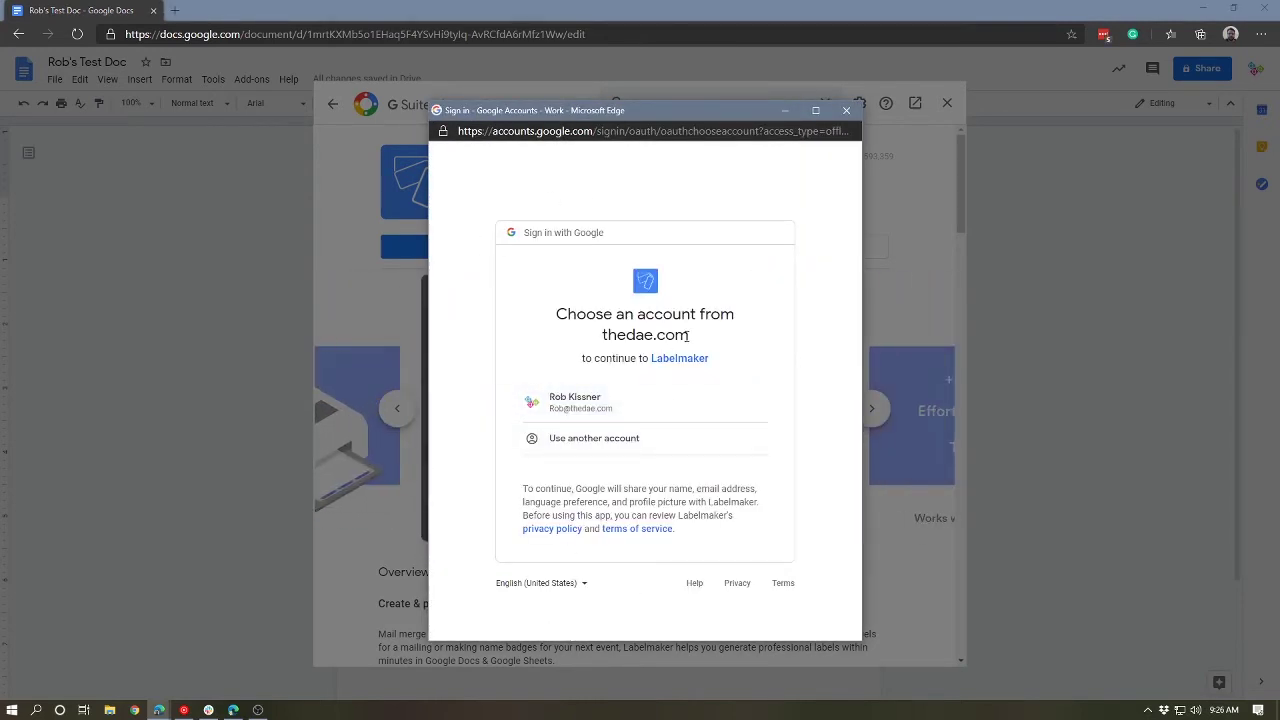
{"action": "left_click", "coordinate": [590, 408]}
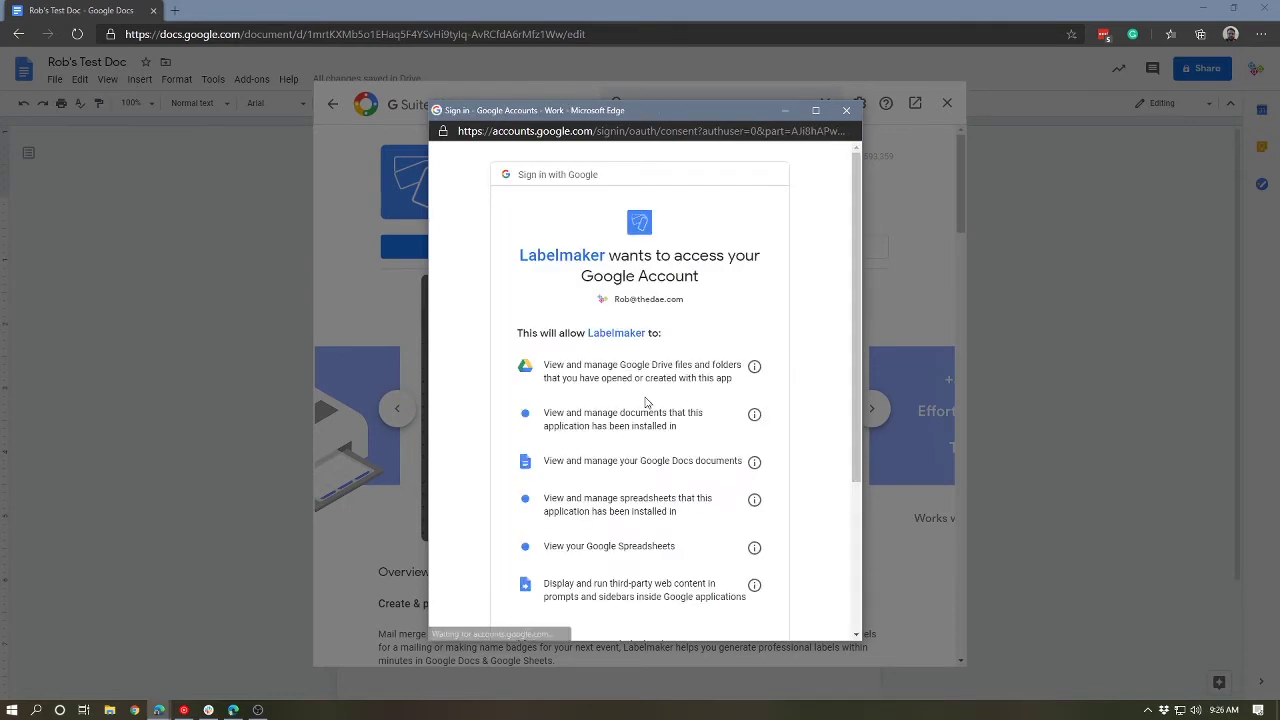
{"action": "scroll", "coordinate": [645, 405], "scroll_direction": "down", "scroll_amount": 3}
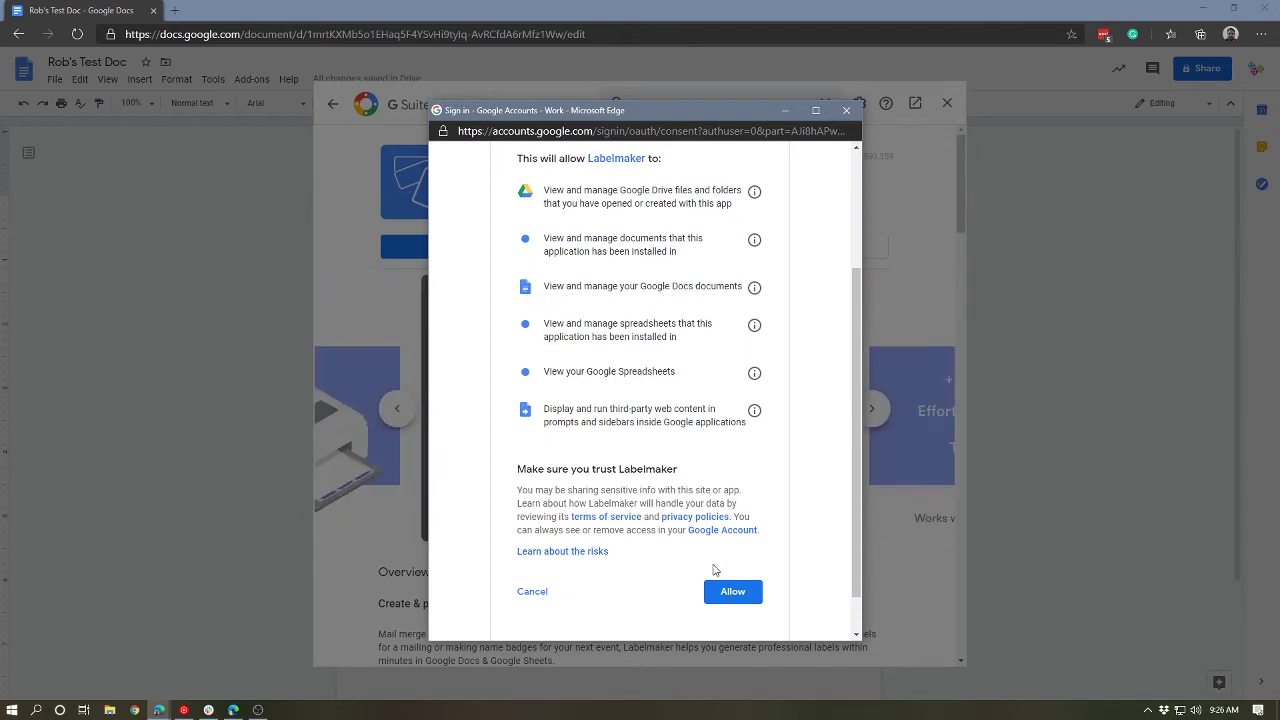
{"action": "left_click", "coordinate": [734, 592]}
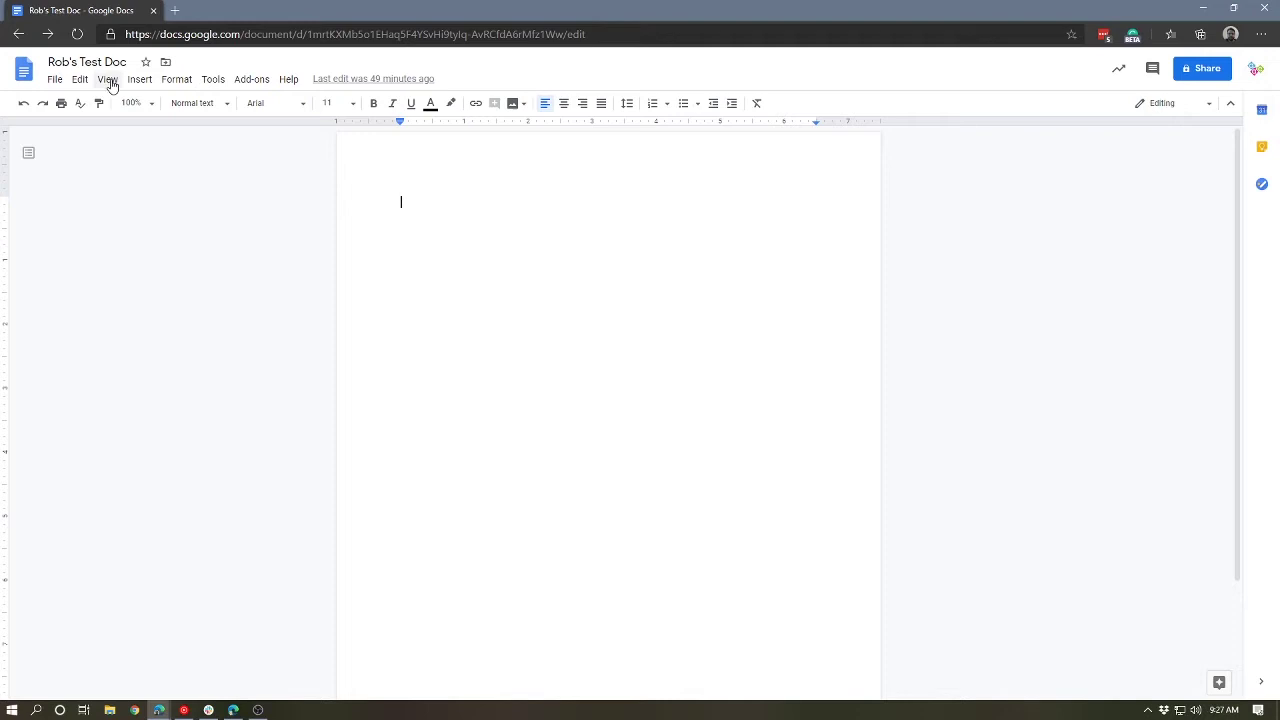
- Reload the document and open Labelmaker's dialog for creating labels
{"action": "left_click", "coordinate": [77, 34]}
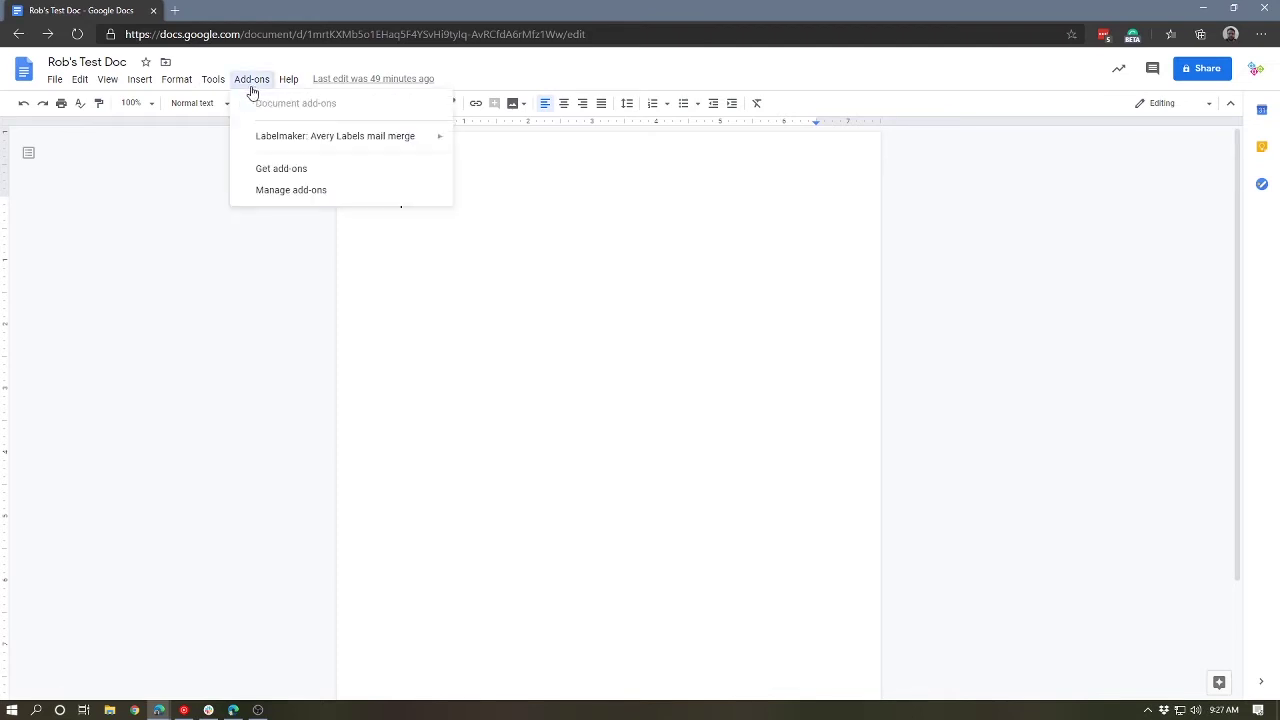
{"action": "mouse_move", "coordinate": [254, 137]}
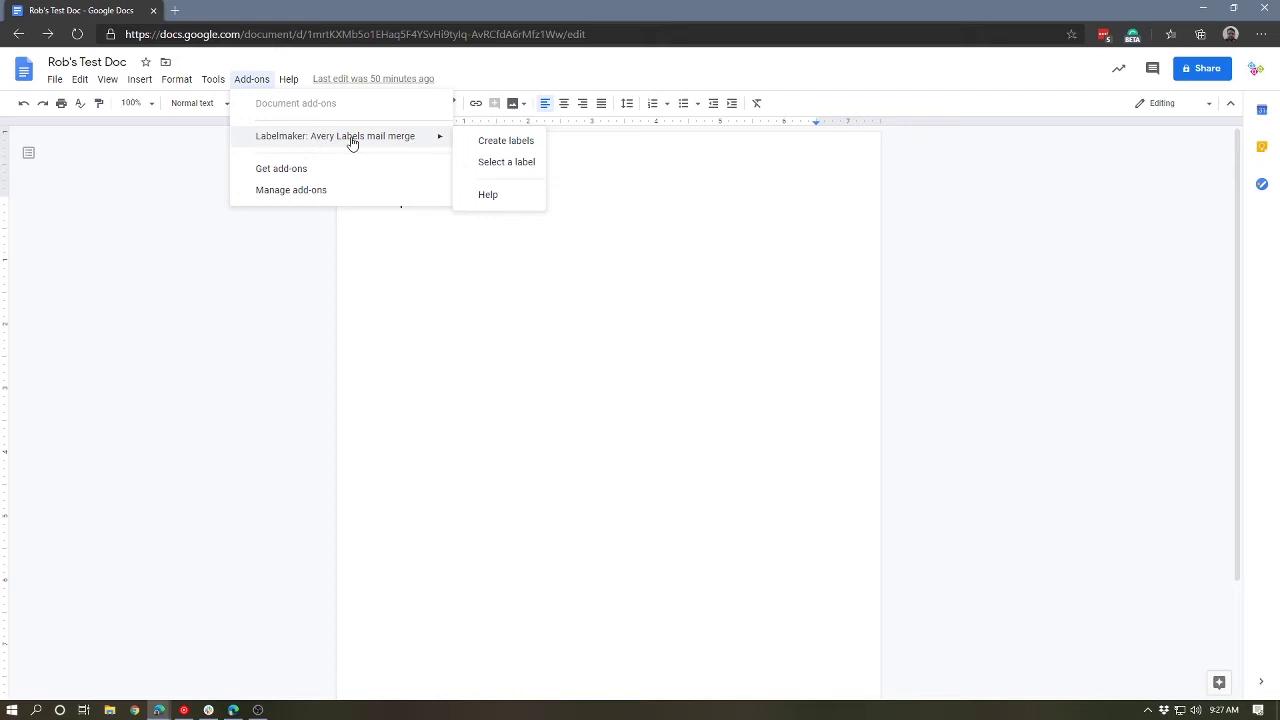
{"action": "left_click", "coordinate": [476, 142]}
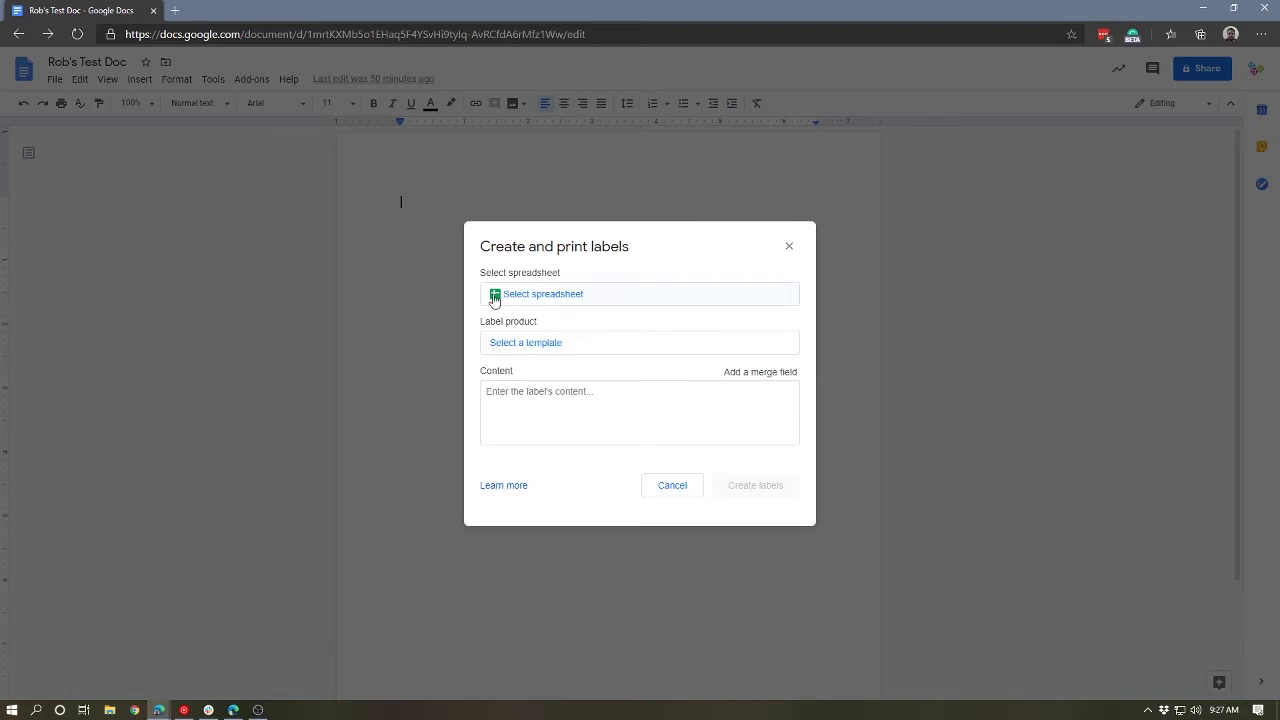
- Look through the spreadsheets offered as the label data source and cancel the selection
{"action": "left_click", "coordinate": [629, 297]}
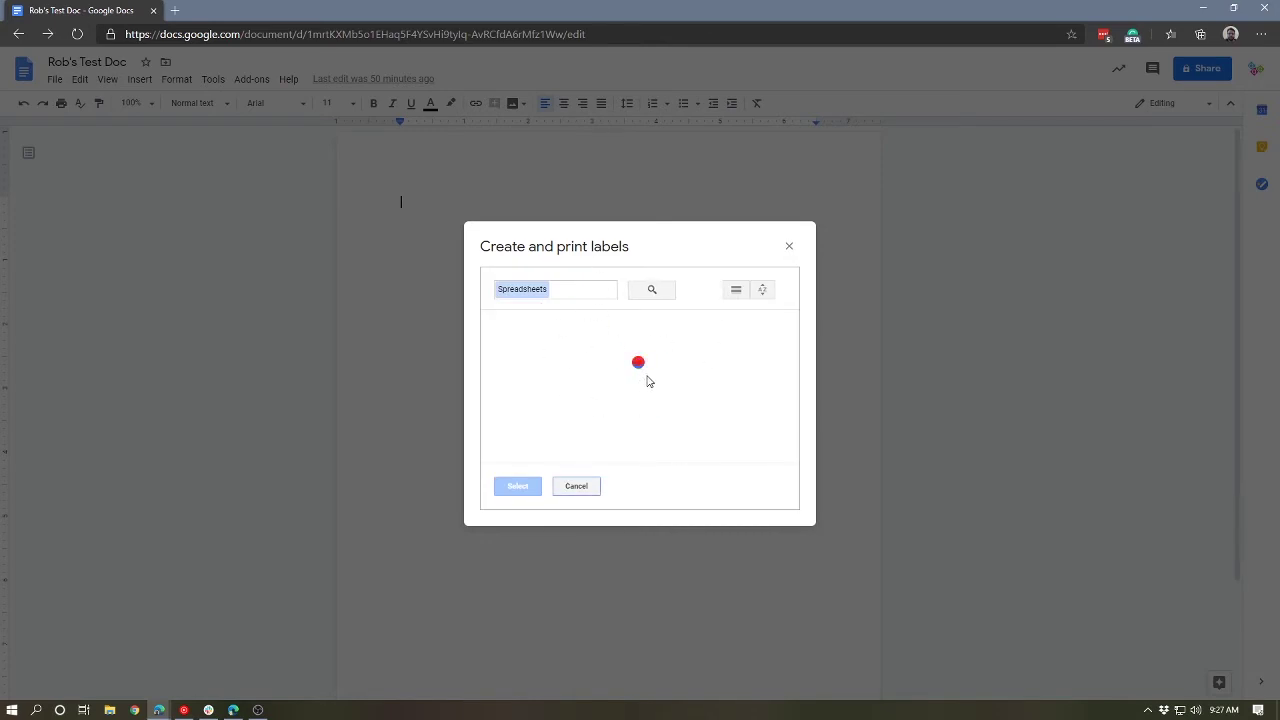
{"action": "scroll", "coordinate": [612, 386], "scroll_direction": "down", "scroll_amount": 1}
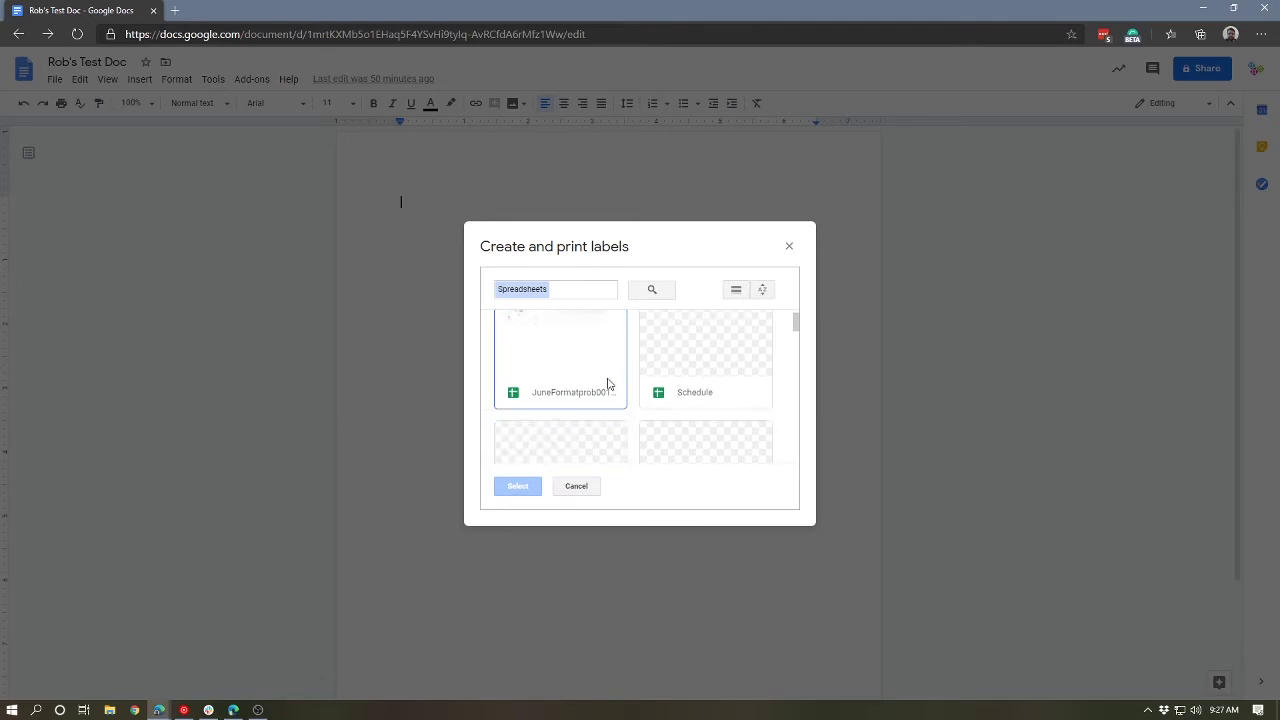
{"action": "left_click", "coordinate": [577, 487]}
- Look through the Avery US Letter label templates and leave the list without choosing one
{"action": "left_click", "coordinate": [563, 349]}
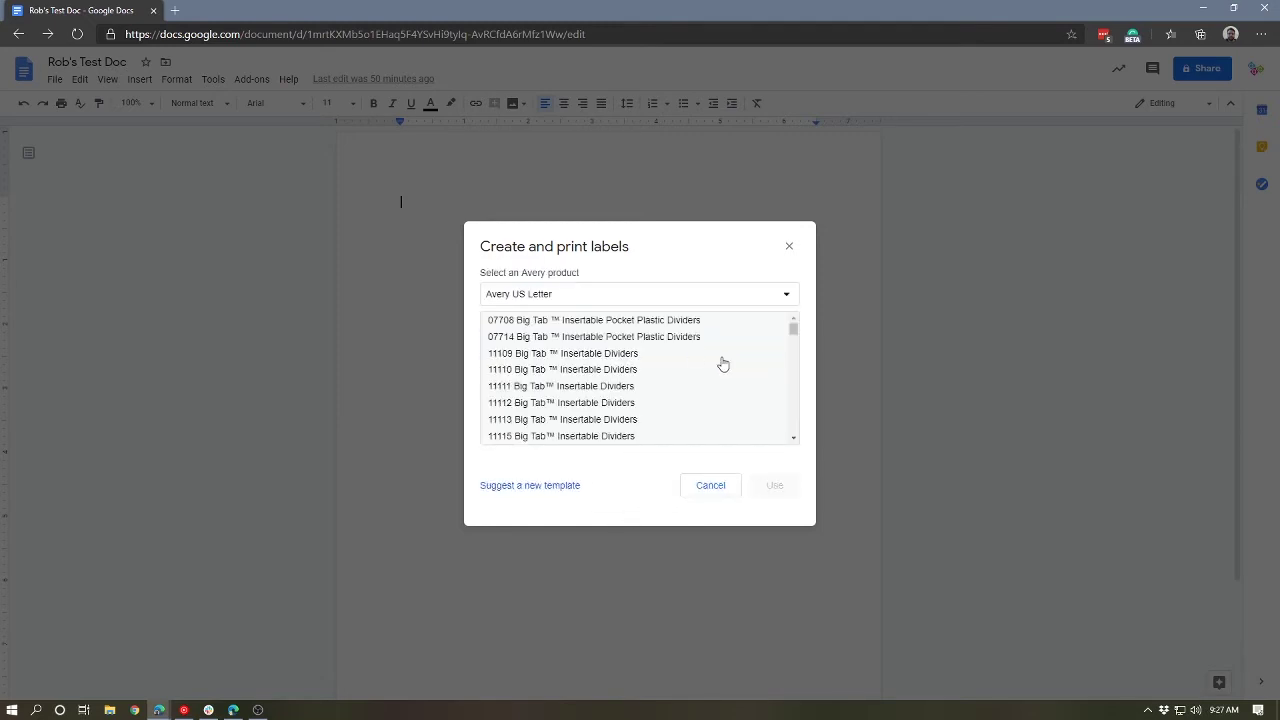
{"action": "scroll", "coordinate": [590, 371], "scroll_direction": "down", "scroll_amount": 6}
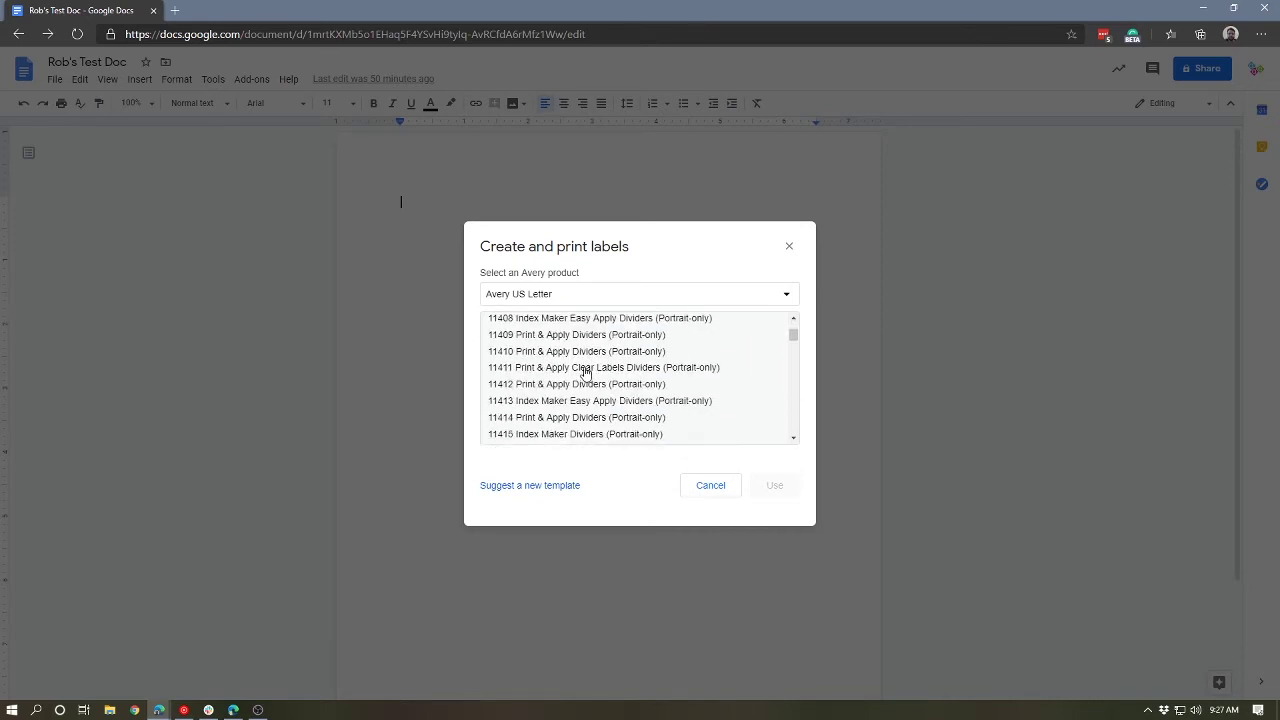
{"action": "scroll", "coordinate": [587, 372], "scroll_direction": "down", "scroll_amount": 10}
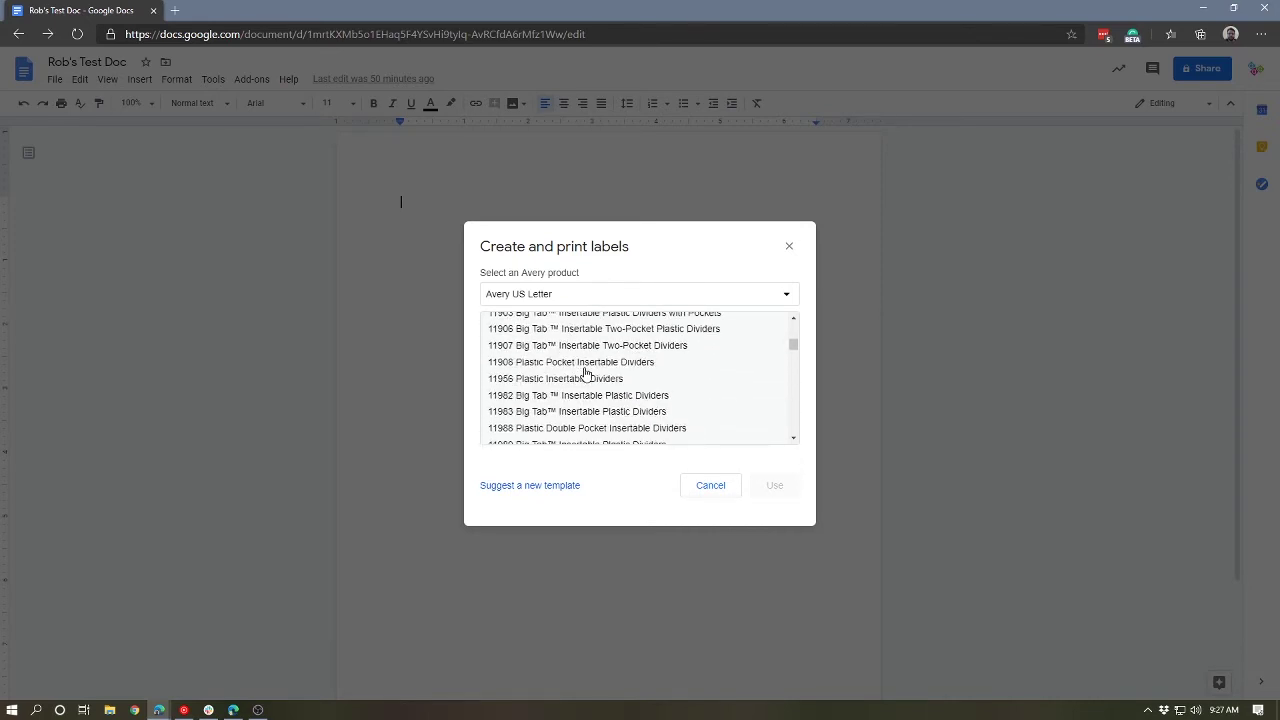
{"action": "scroll", "coordinate": [587, 372], "scroll_direction": "down", "scroll_amount": 5}
{"action": "left_click", "coordinate": [696, 488]}
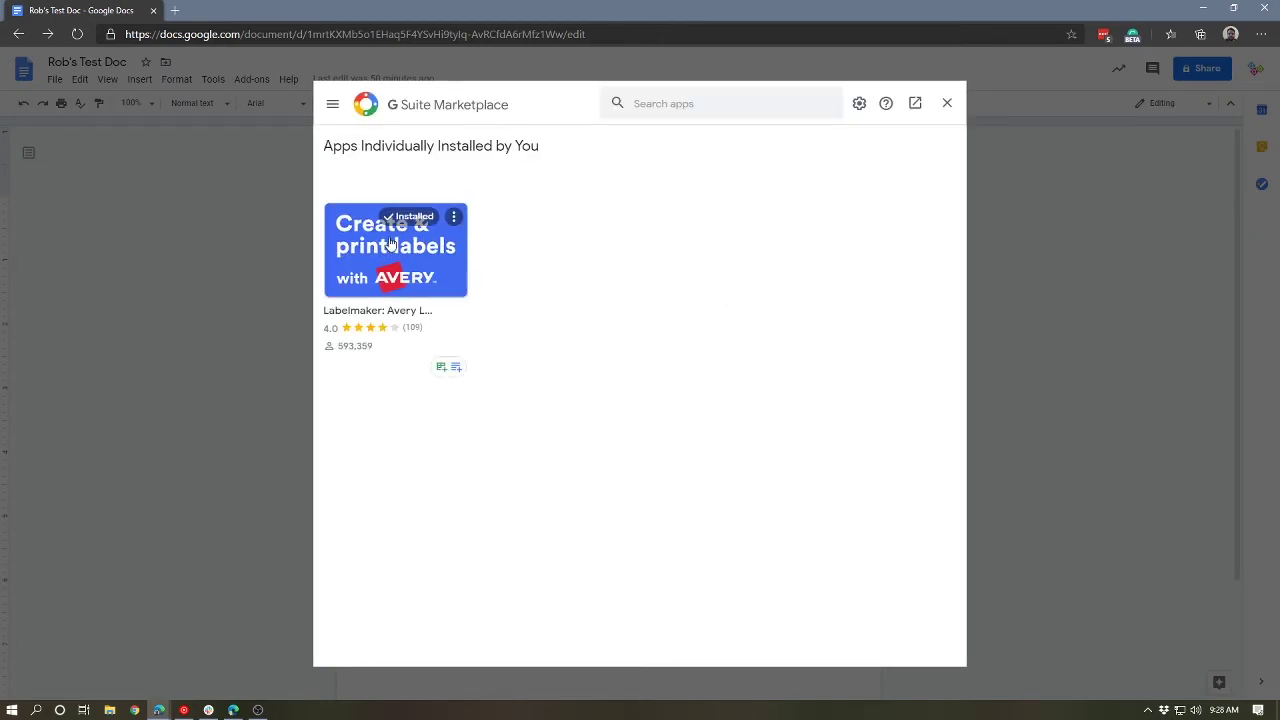
- Uninstall the Labelmaker add-on from the individually installed apps and close the marketplace
{"action": "left_click", "coordinate": [453, 220]}
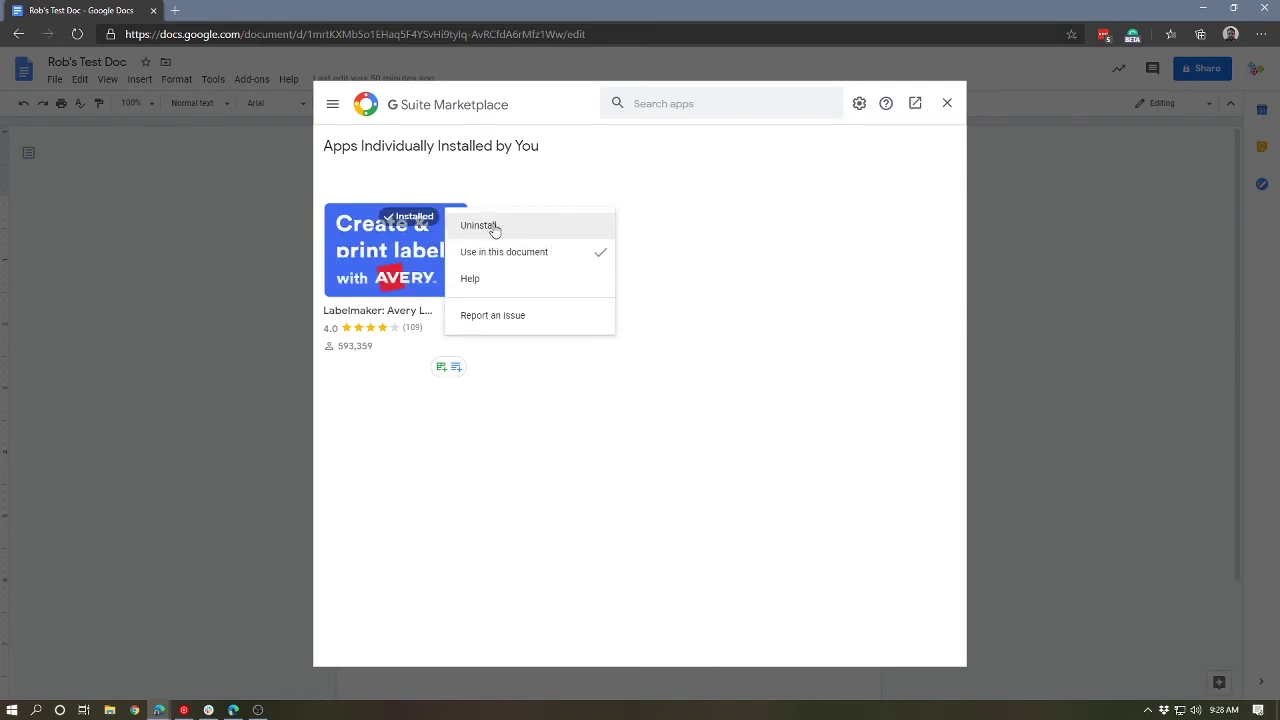
{"action": "left_click", "coordinate": [493, 227]}
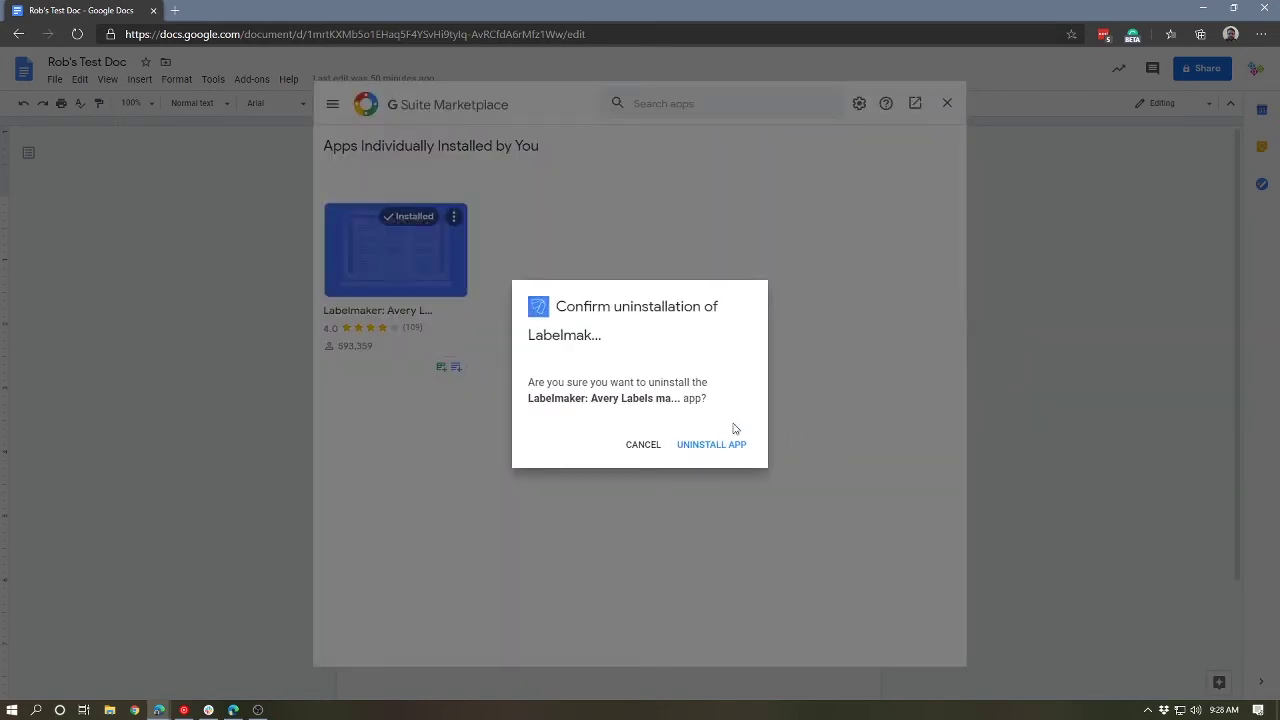
{"action": "left_click", "coordinate": [722, 443]}
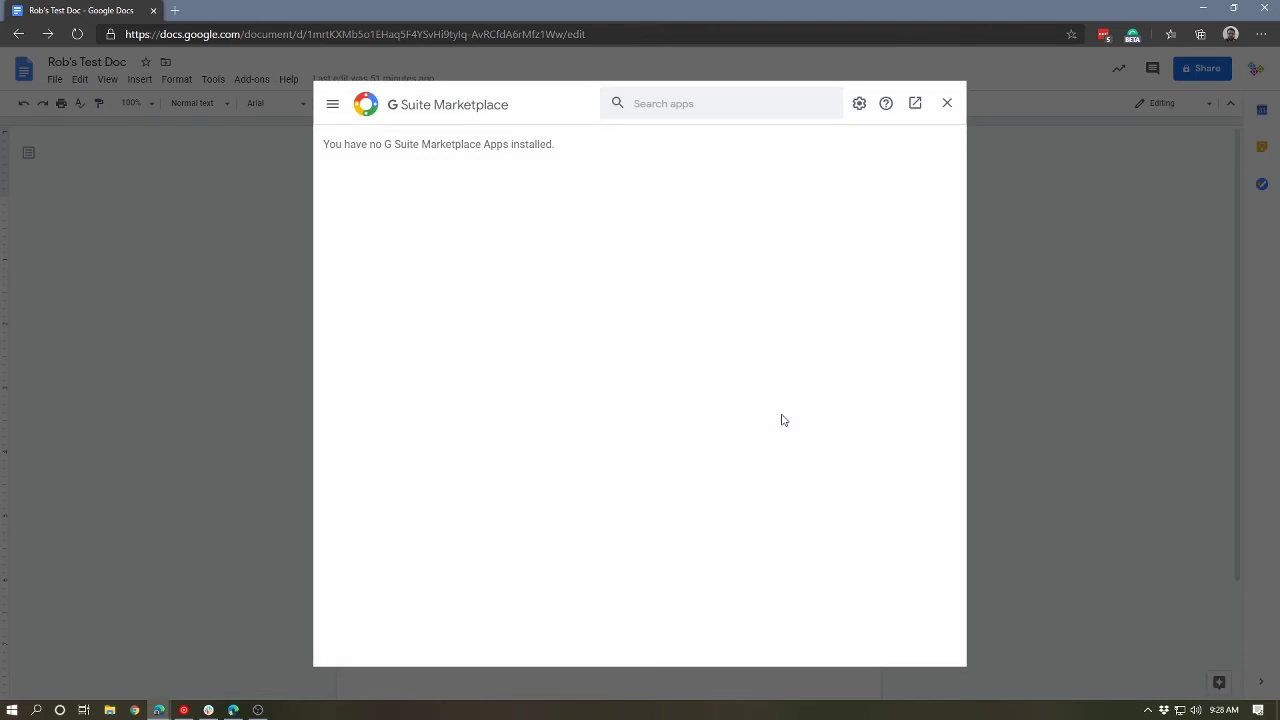
{"action": "left_click", "coordinate": [946, 103]}
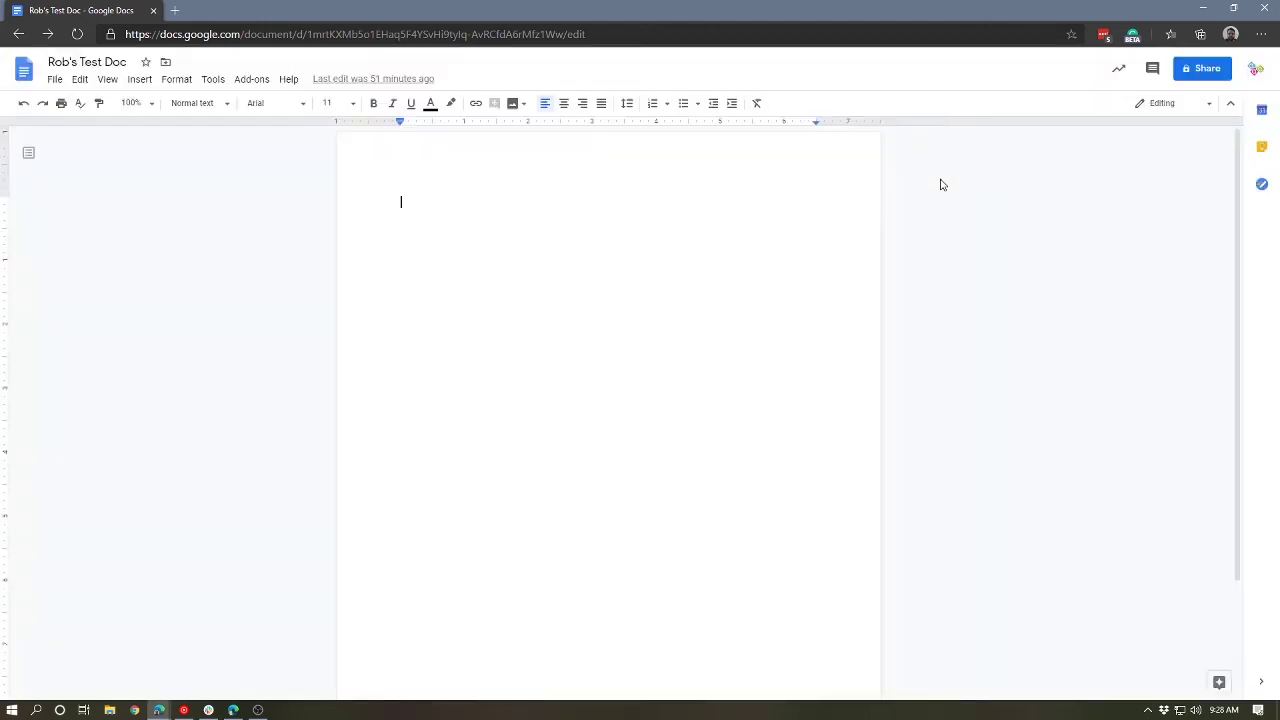